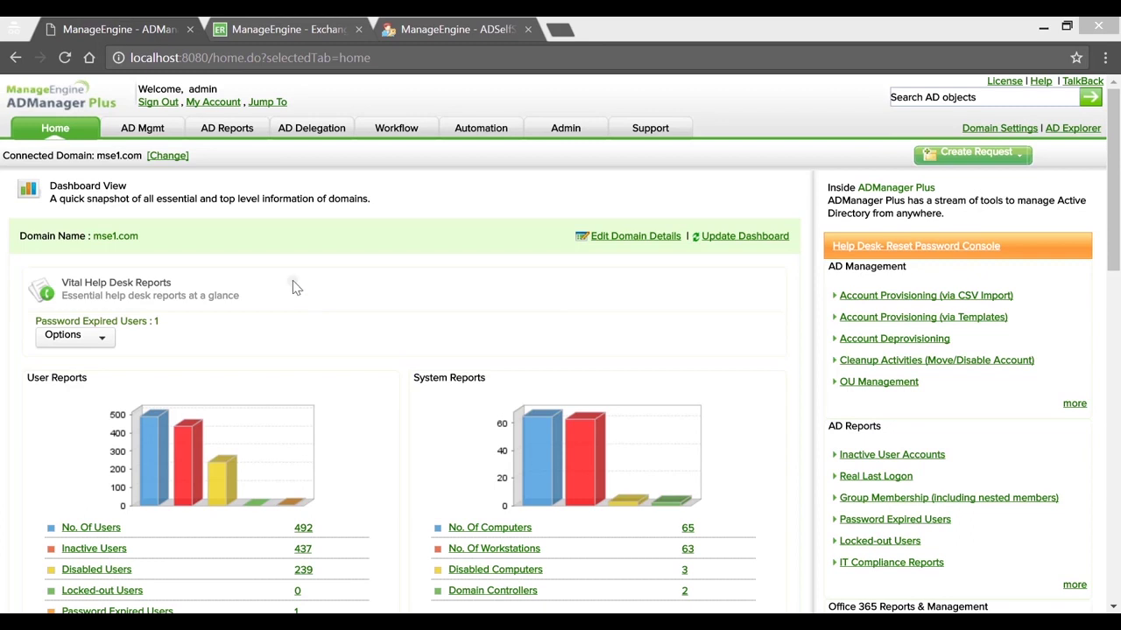
Open the Permissions for Folders report from the NTFS reports.
click(246, 134)
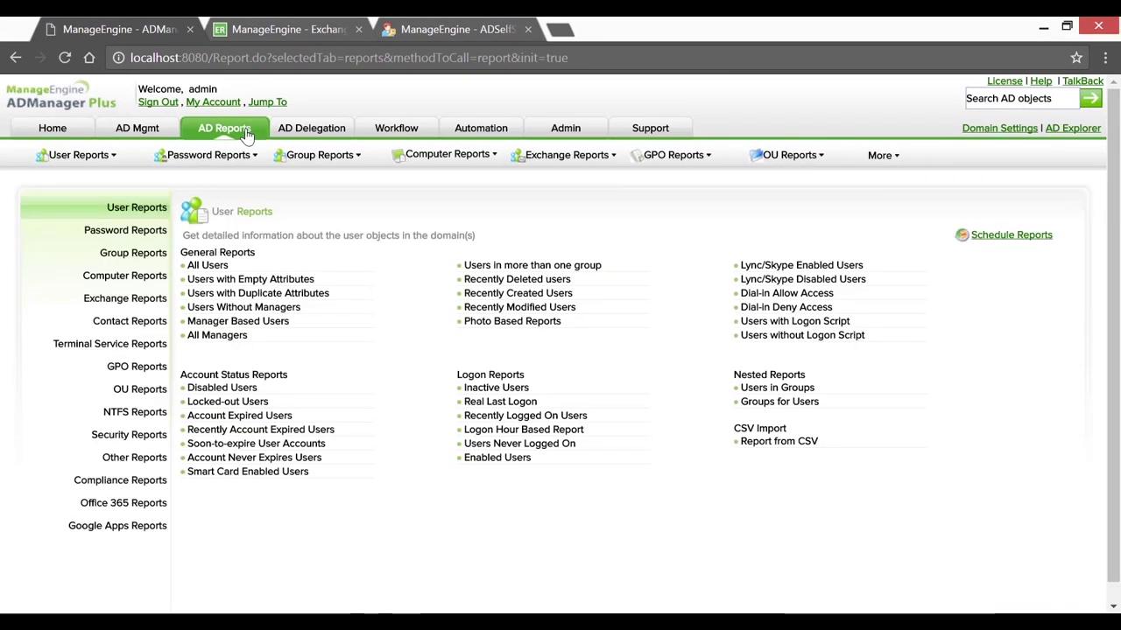
click(164, 415)
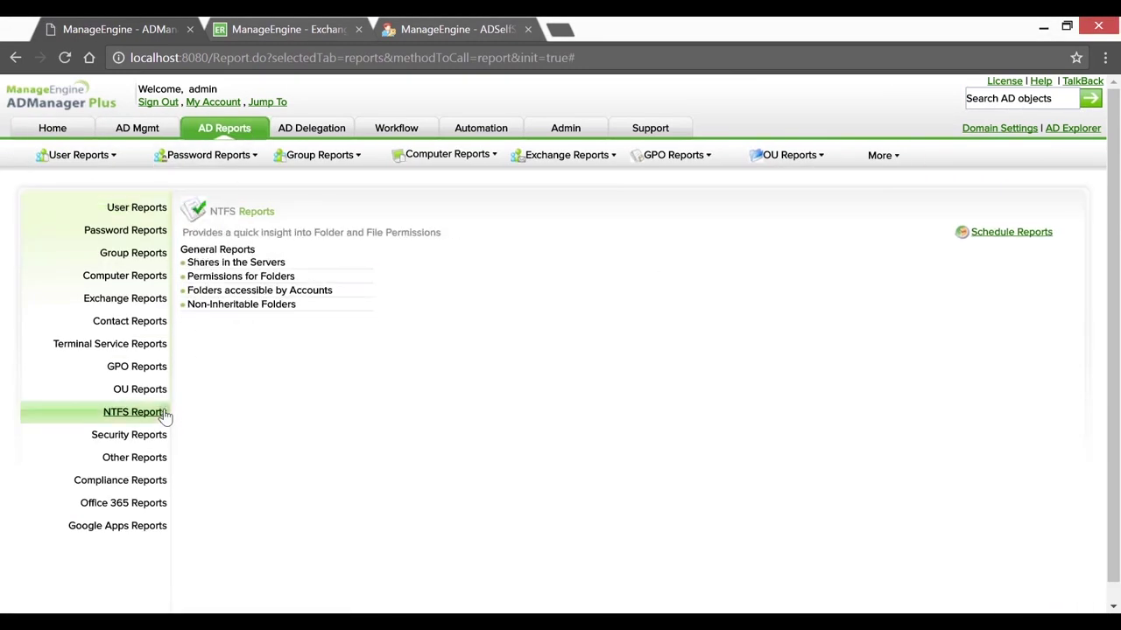
click(269, 277)
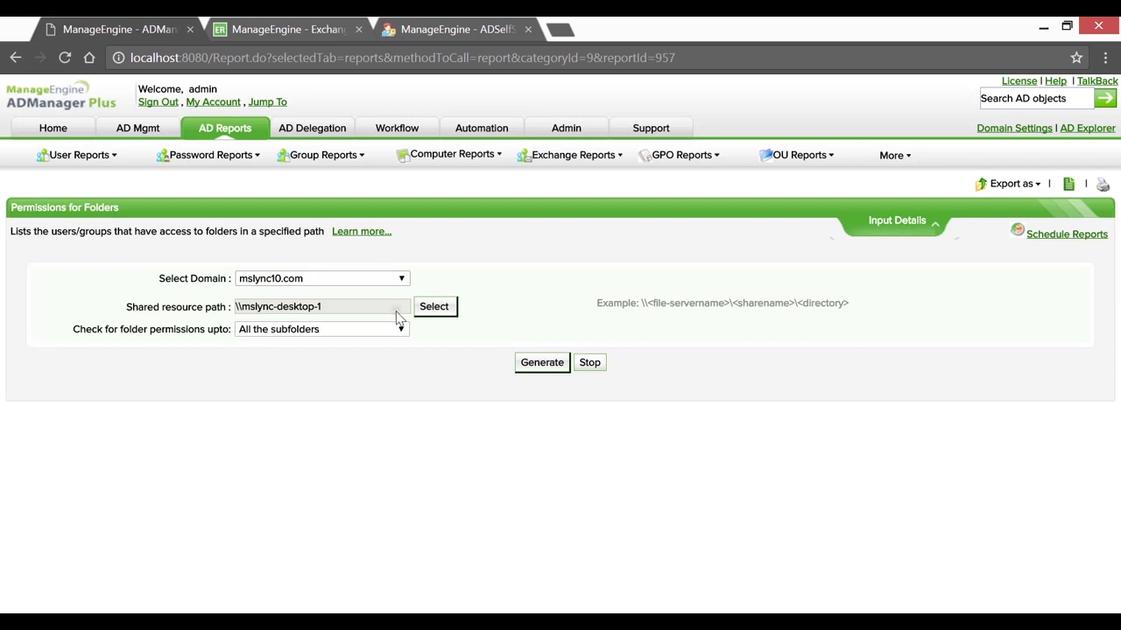
Choose Confidential Share on the server MSLYNC10-DC1 as the report's shared resource path.
click(435, 307)
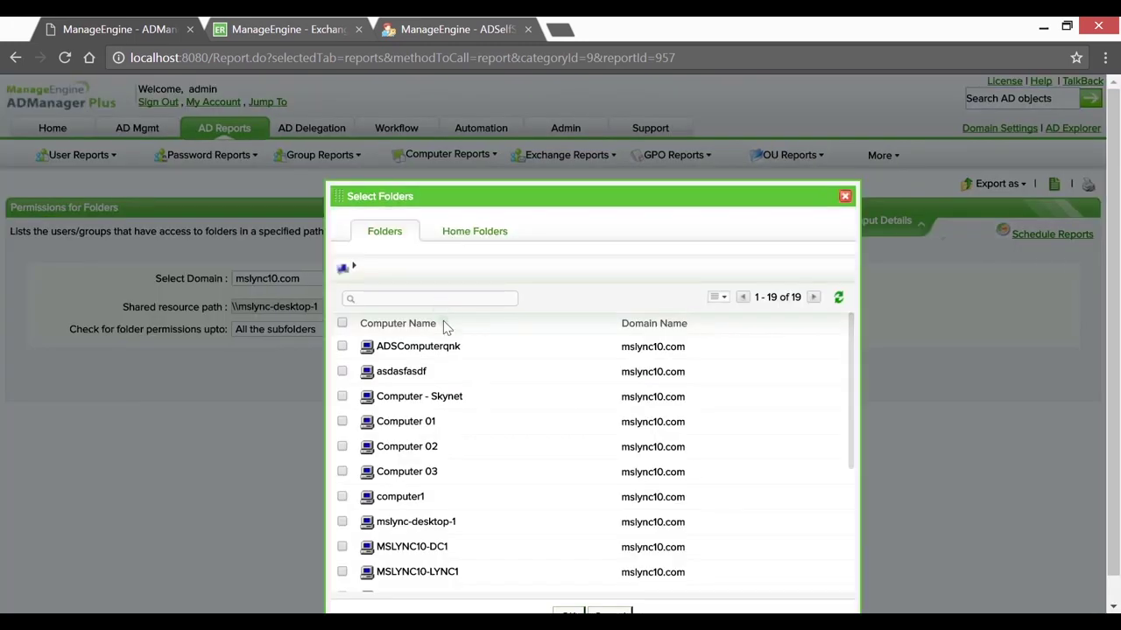
click(444, 549)
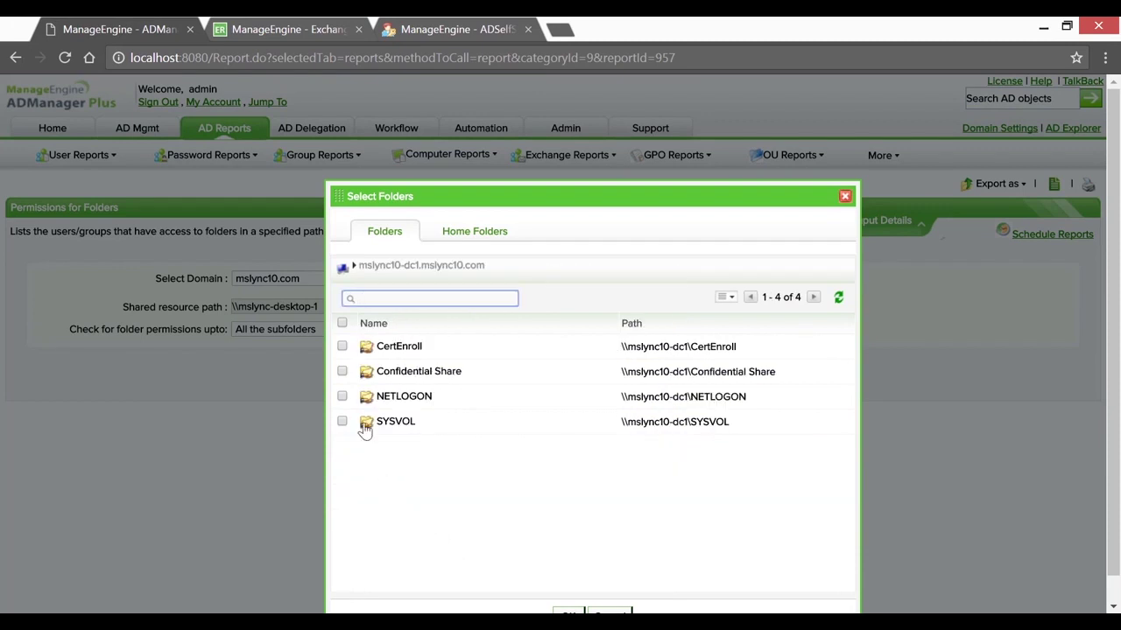
click(341, 371)
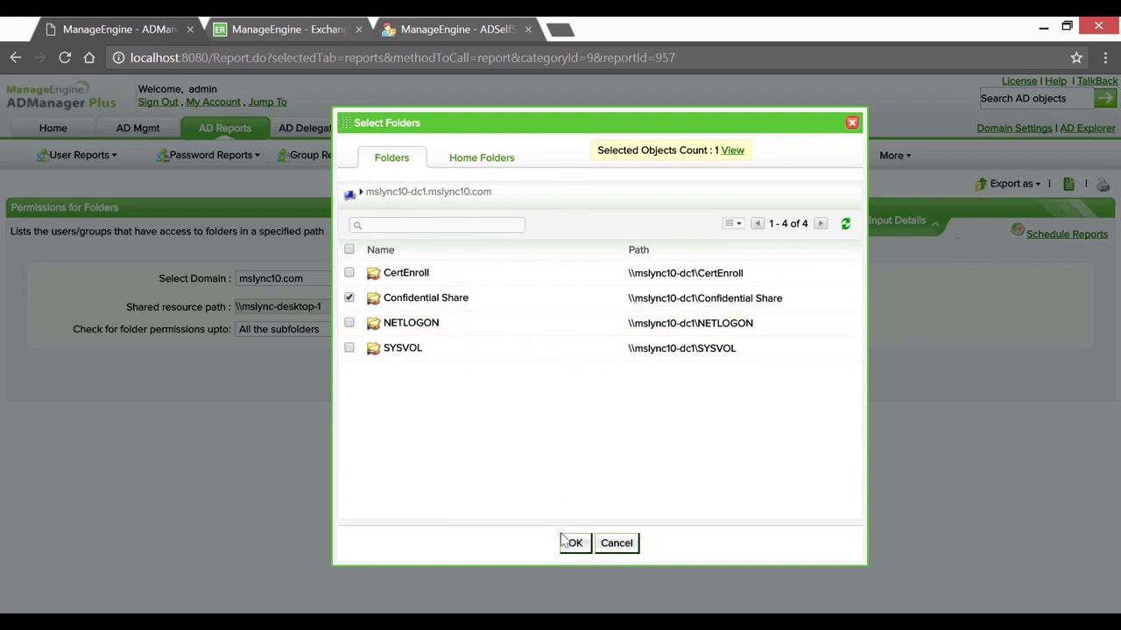
click(570, 543)
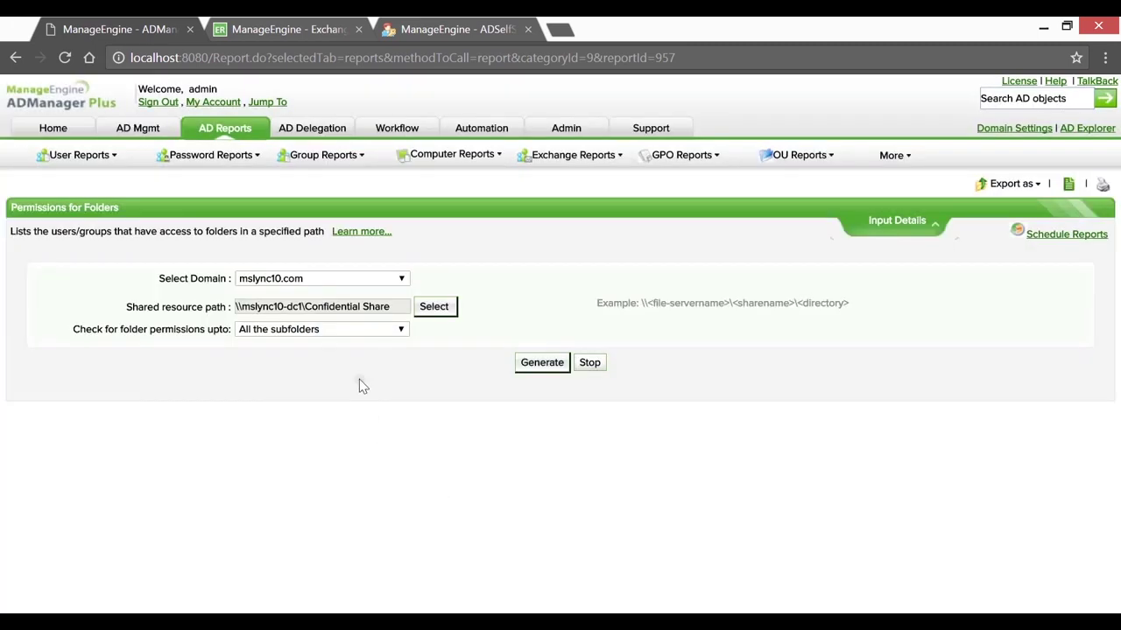
Check folder permissions for all the subfolders and generate the report.
click(354, 330)
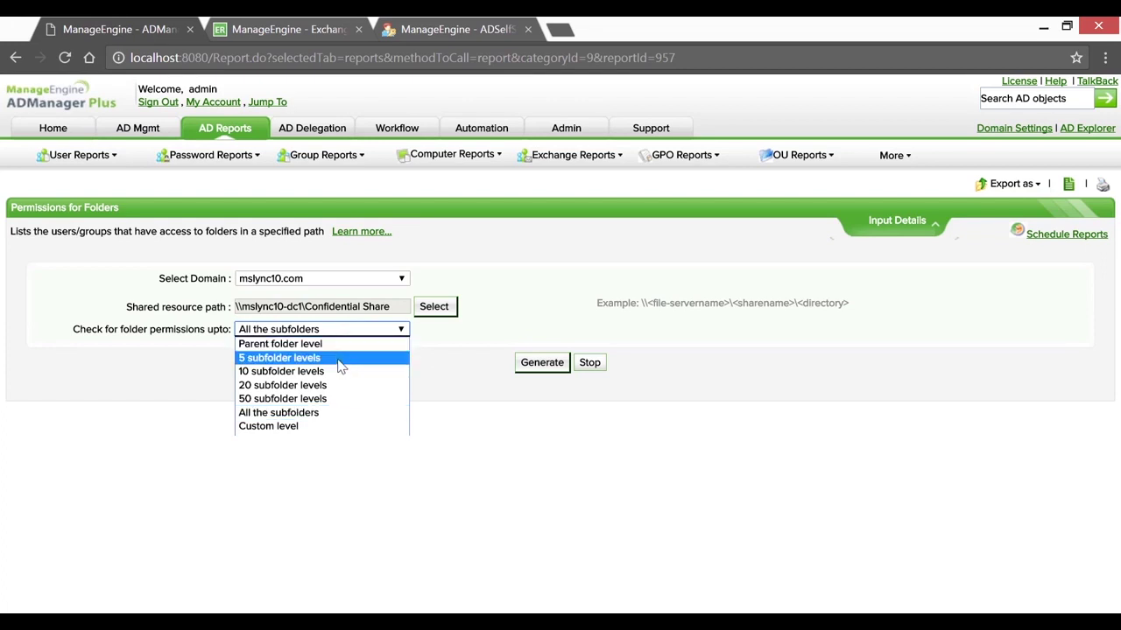
click(338, 414)
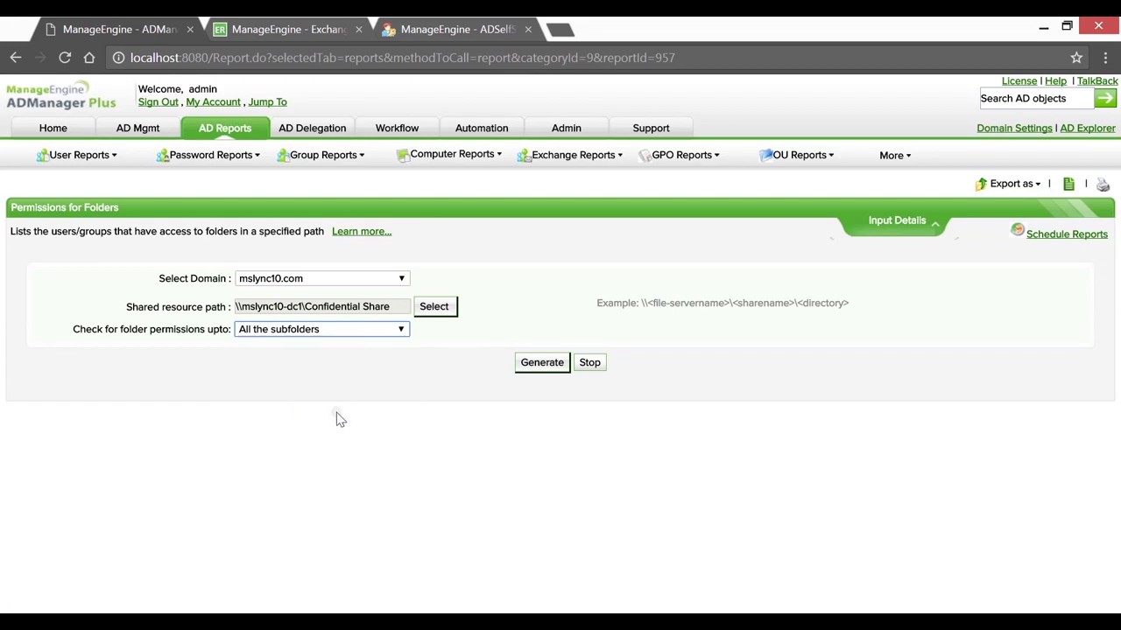
click(538, 366)
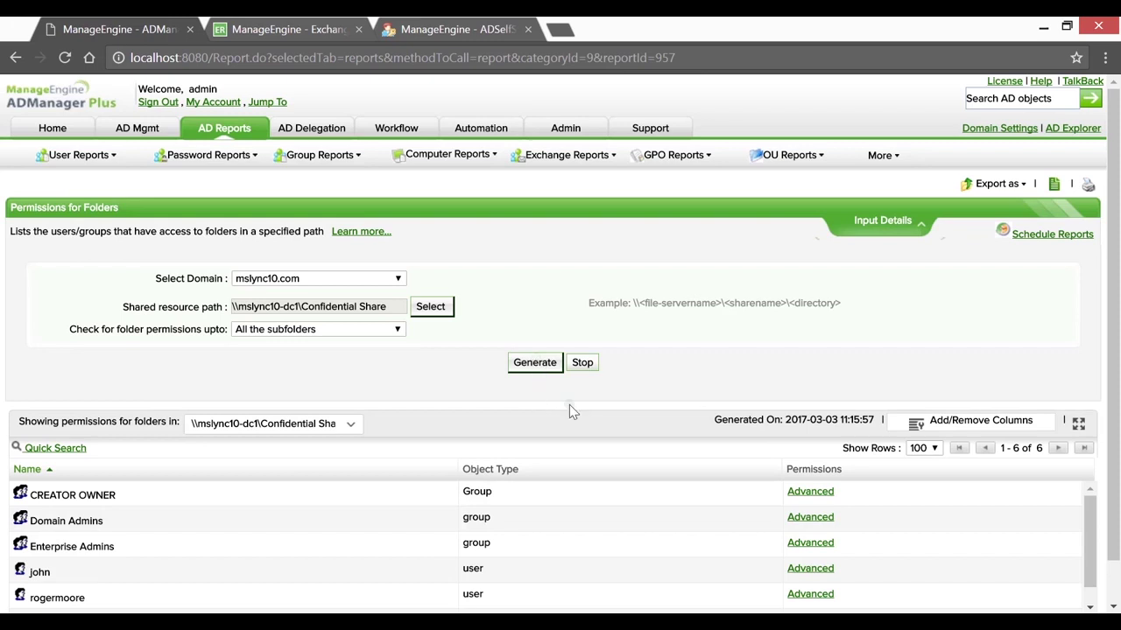
Review the advanced permissions on Confidential Share for each of the three user accounts in the report.
scroll(557, 455, down, 1)
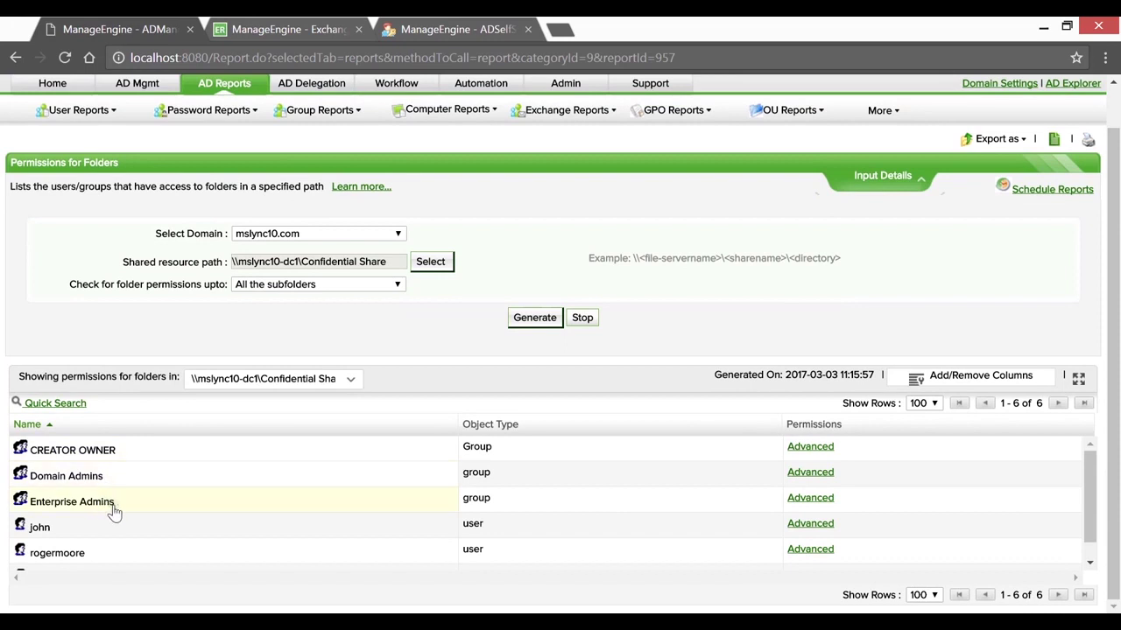
drag(1092, 523, 1091, 539)
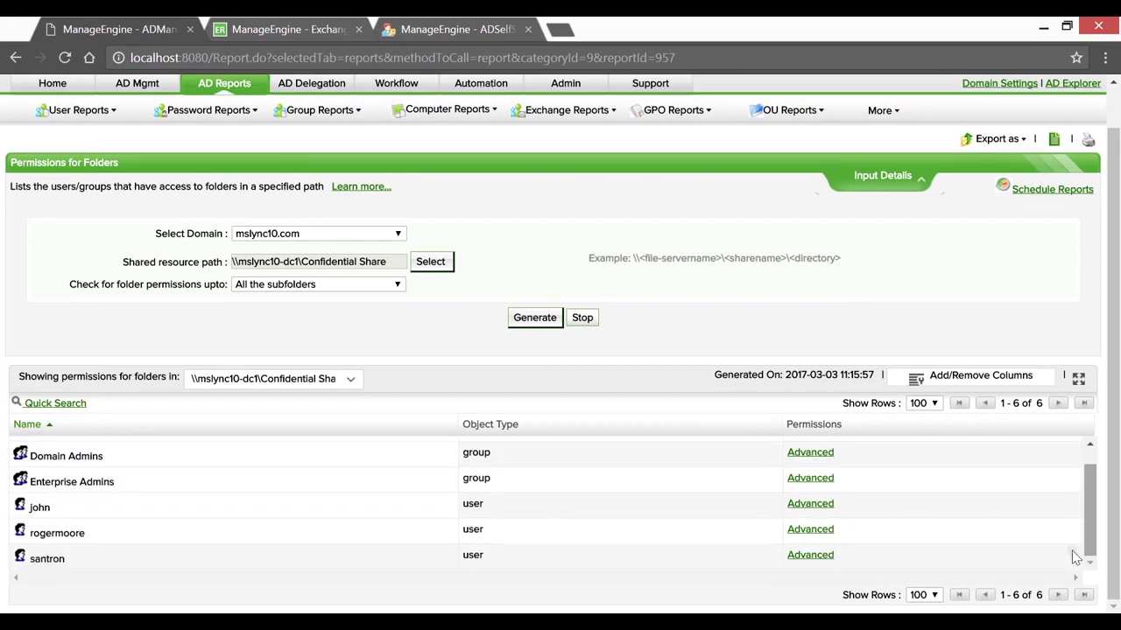
click(809, 506)
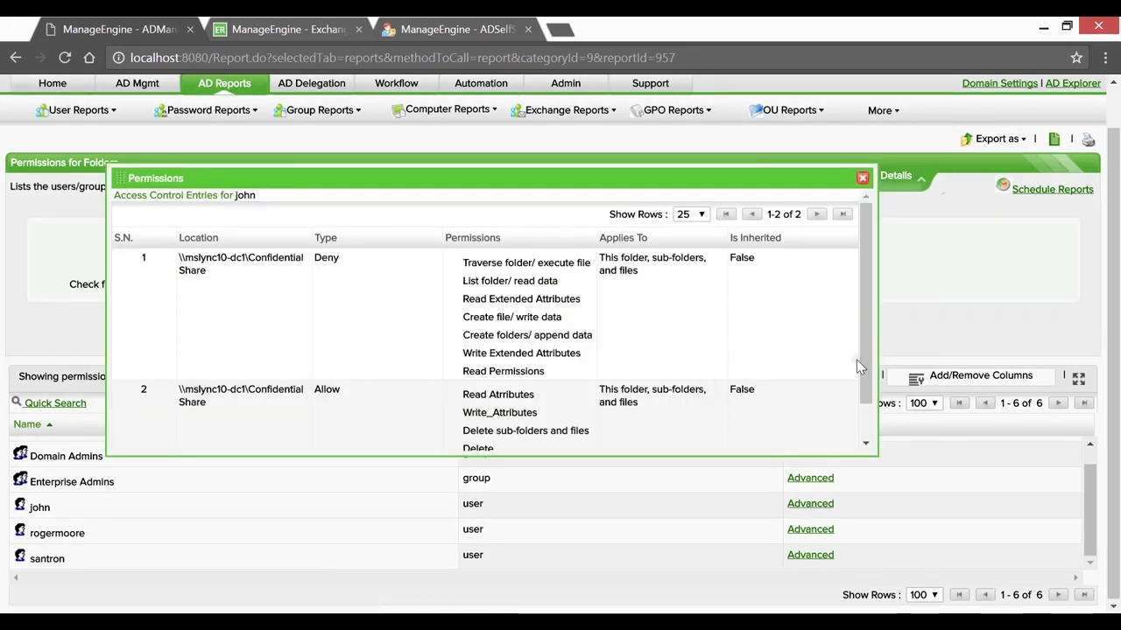
scroll(856, 359, down, 1)
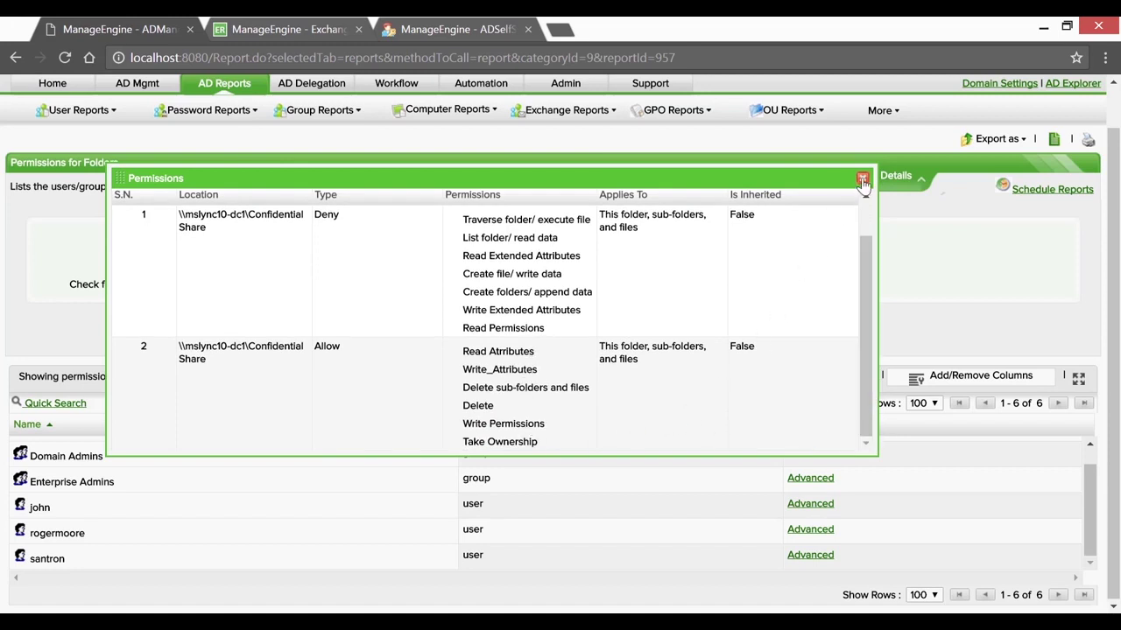
click(862, 178)
click(794, 538)
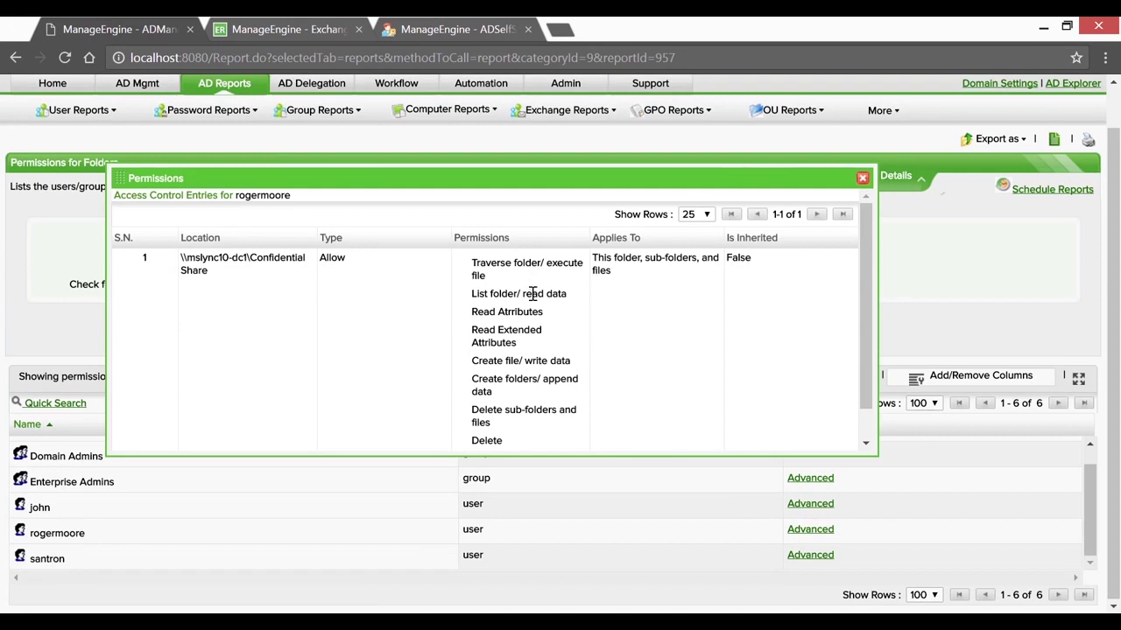
click(862, 178)
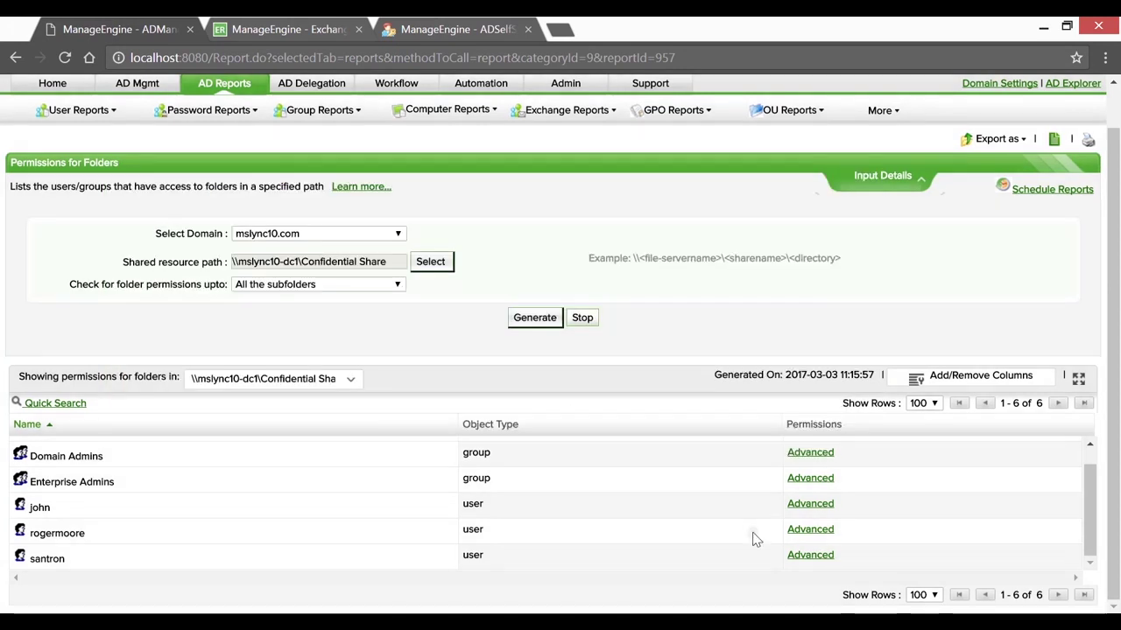
click(807, 555)
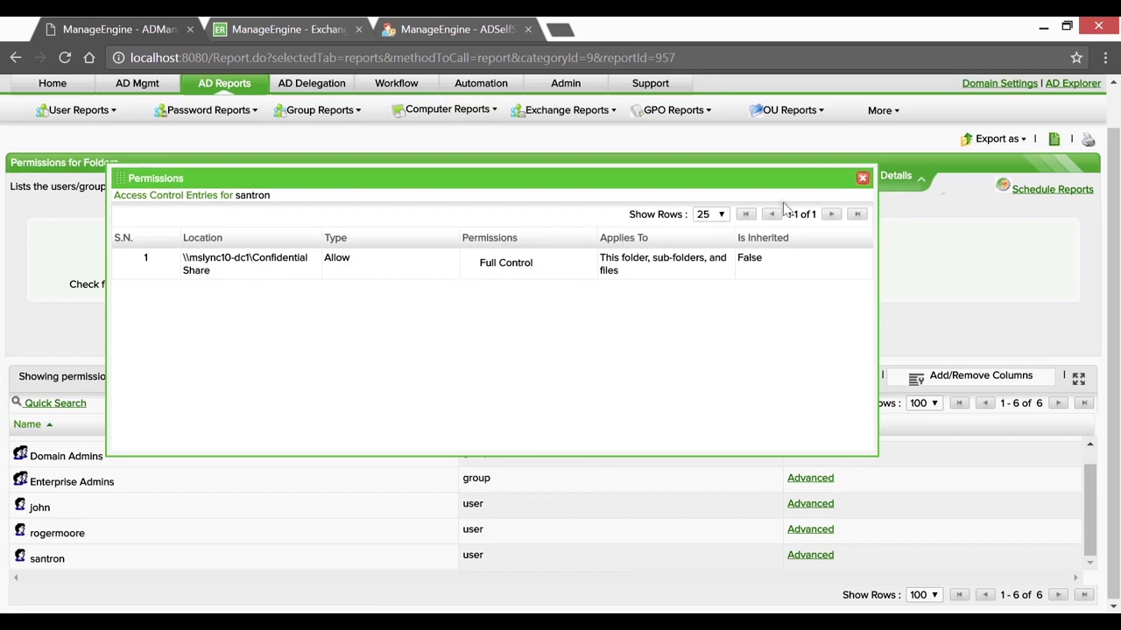
click(862, 181)
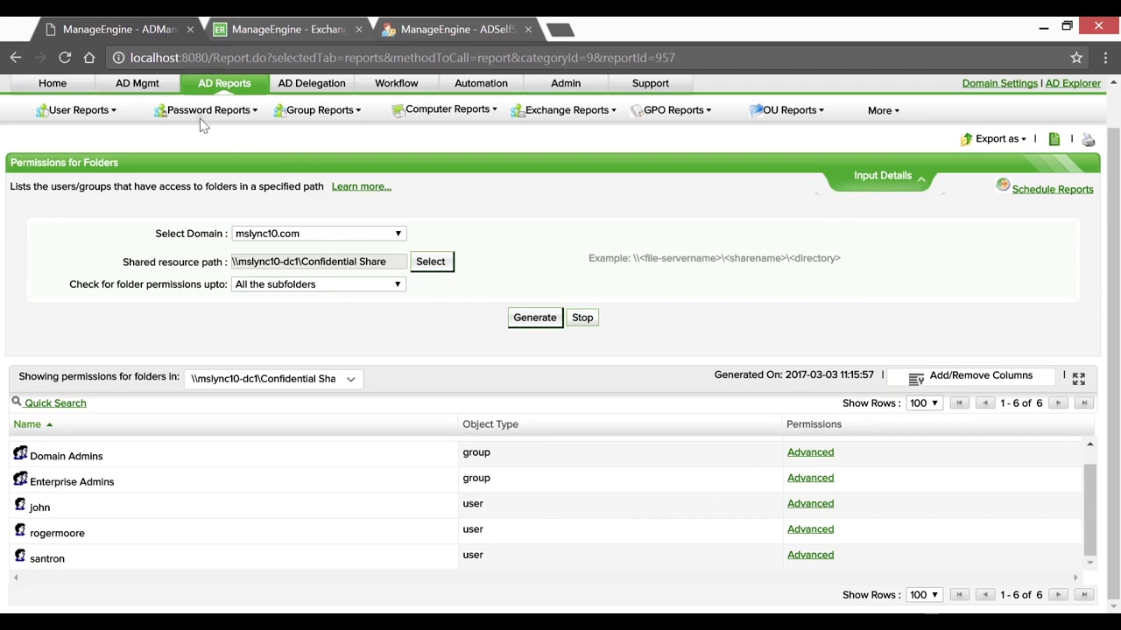
Open the Modify Share Permissions task in File Server Management.
click(133, 87)
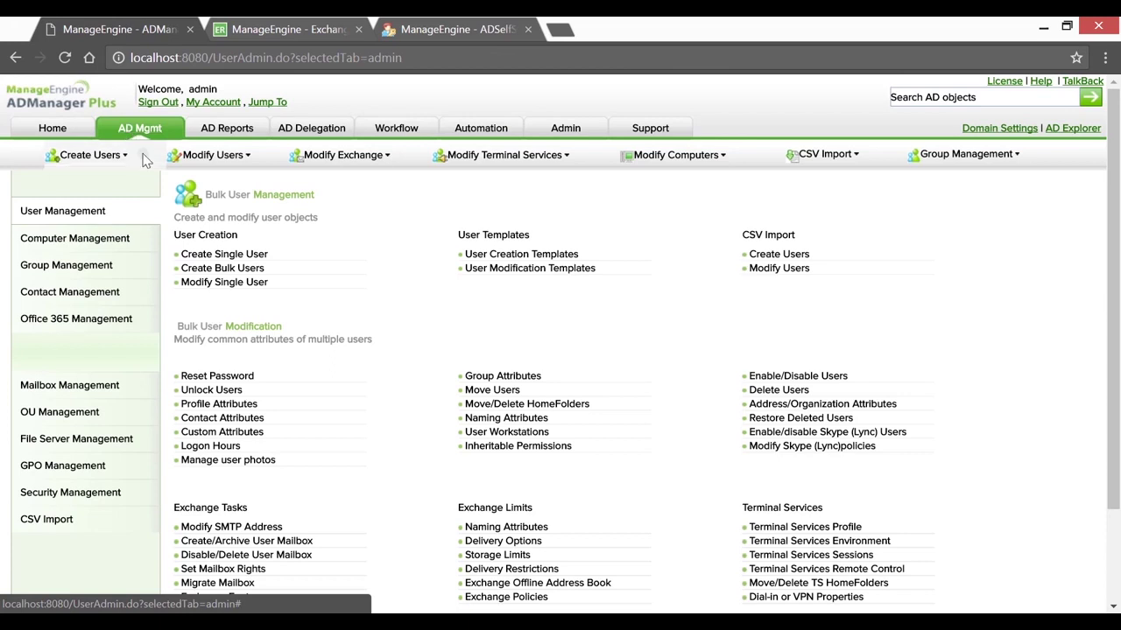
click(88, 442)
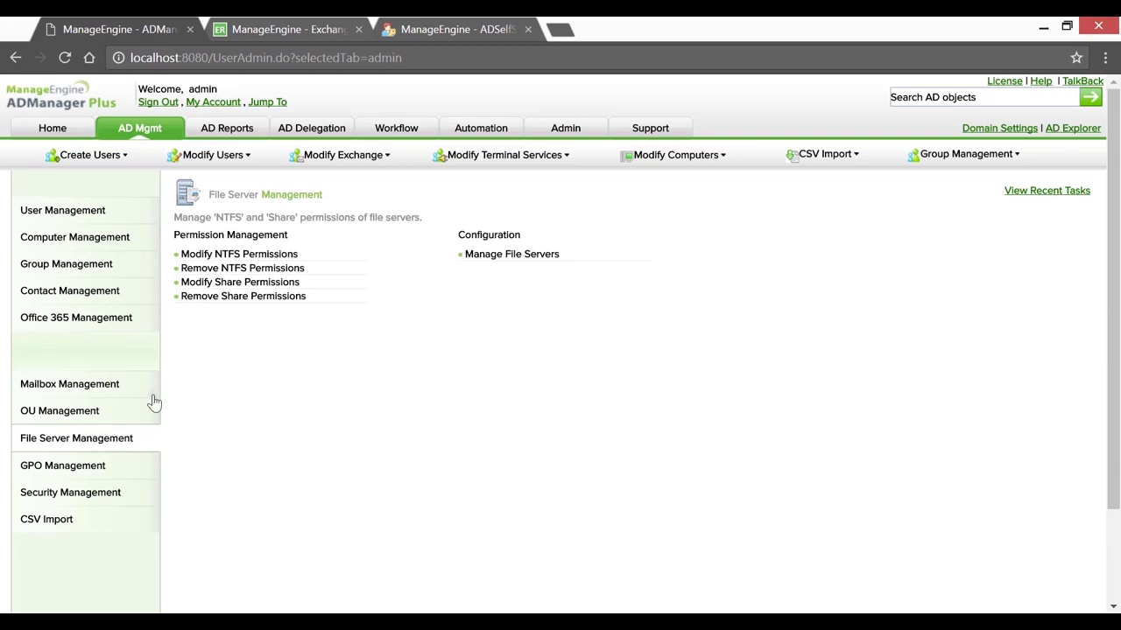
click(243, 283)
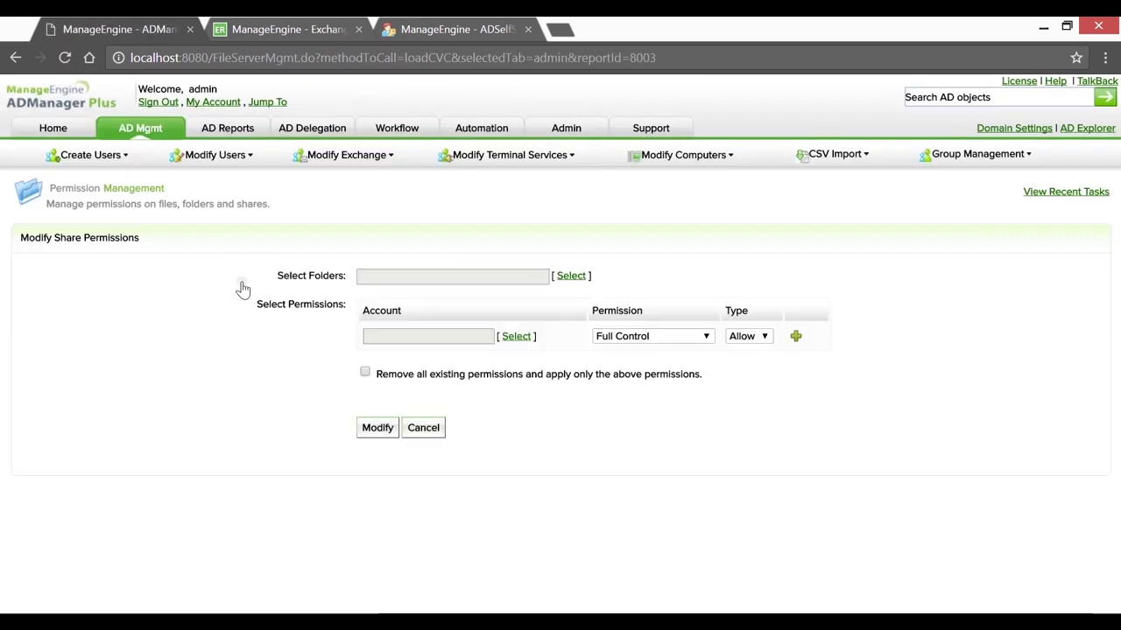
Select Confidential Share on MSLYNC10-DC1 as the folder whose share permissions are modified.
click(567, 282)
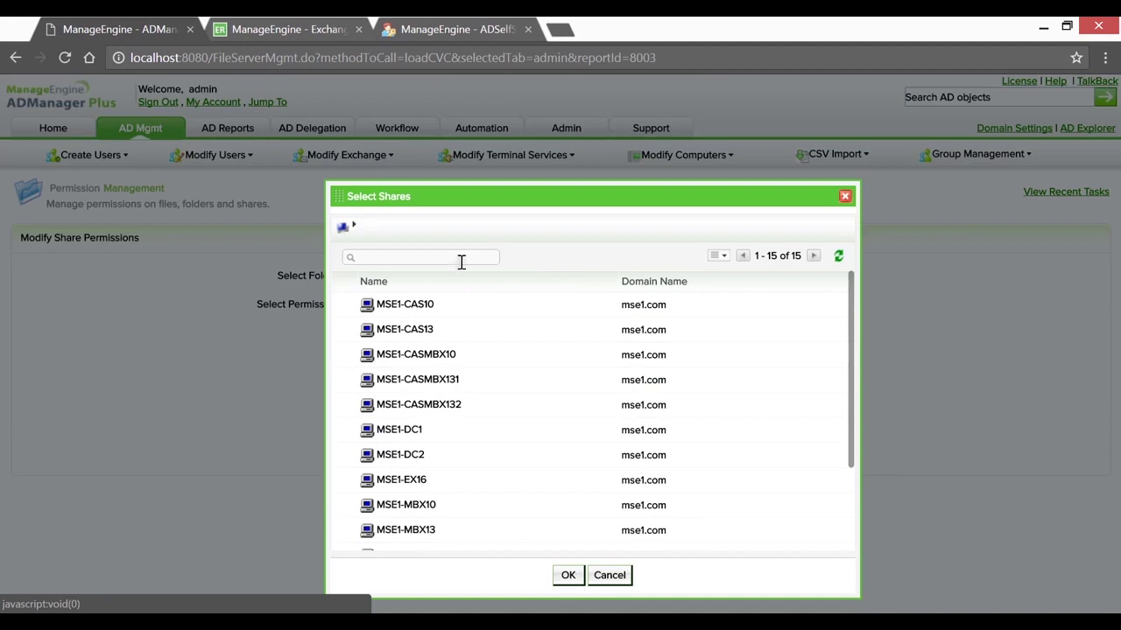
scroll(445, 329, down, 3)
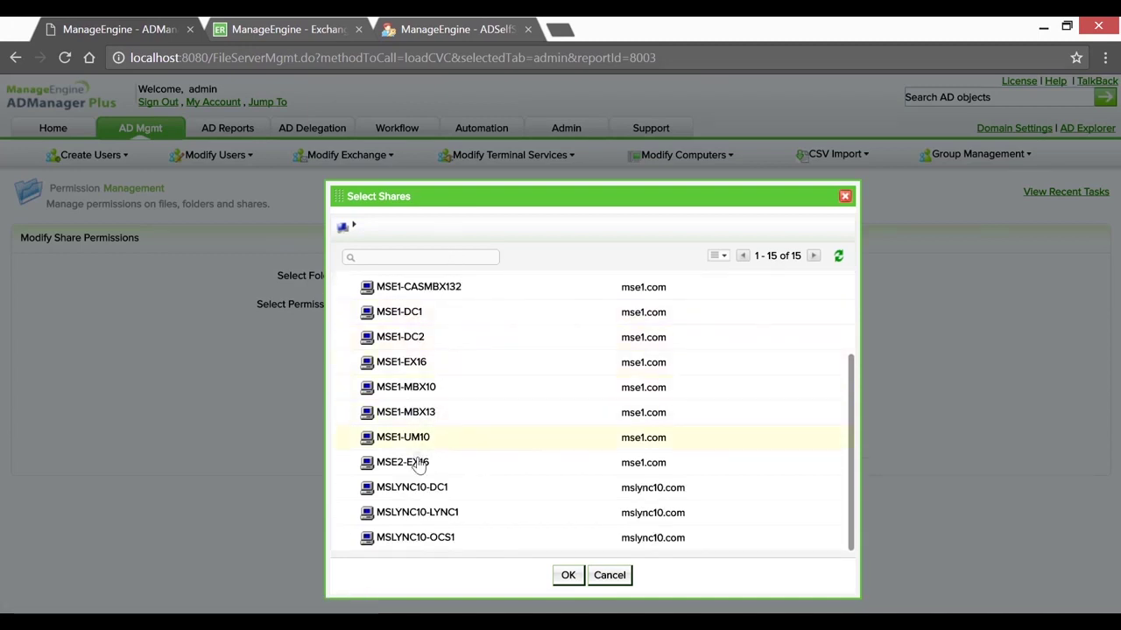
click(412, 488)
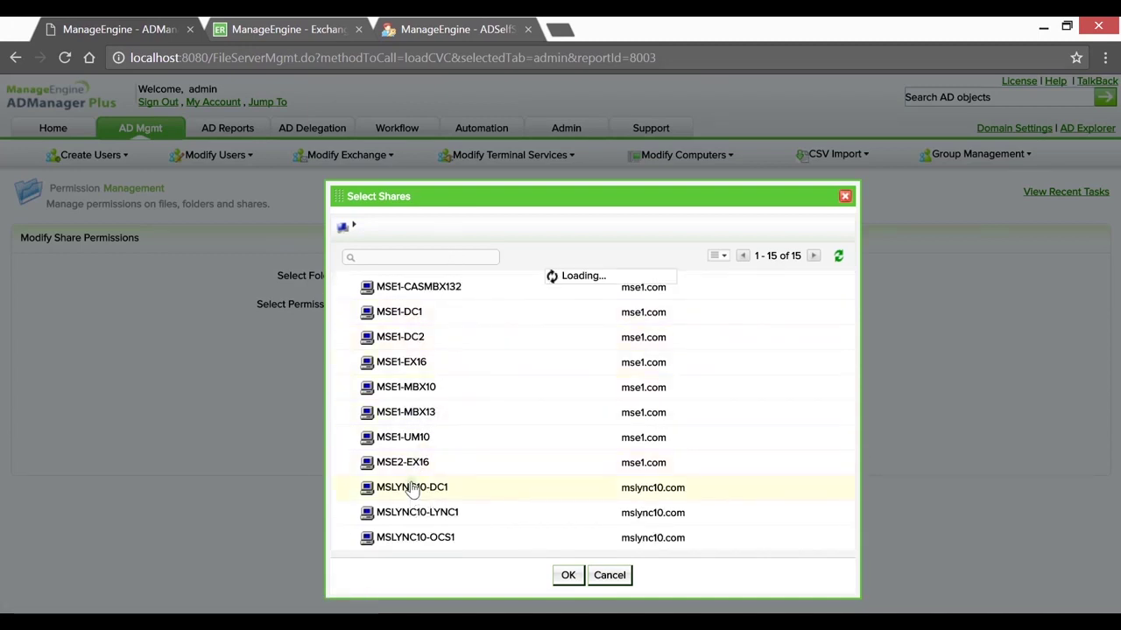
click(342, 330)
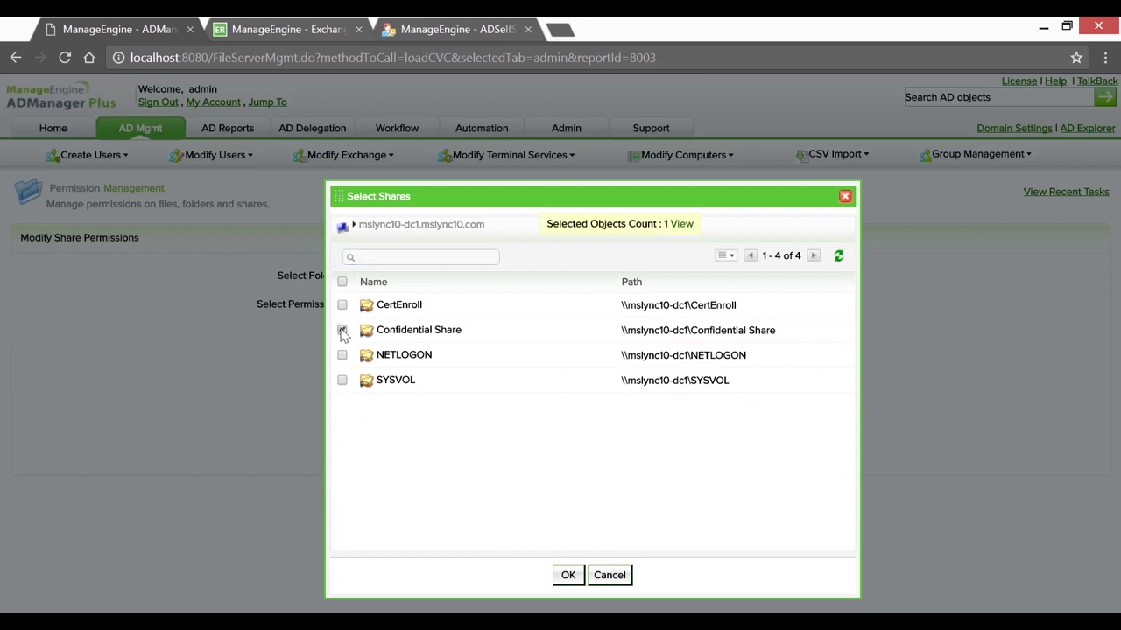
click(565, 578)
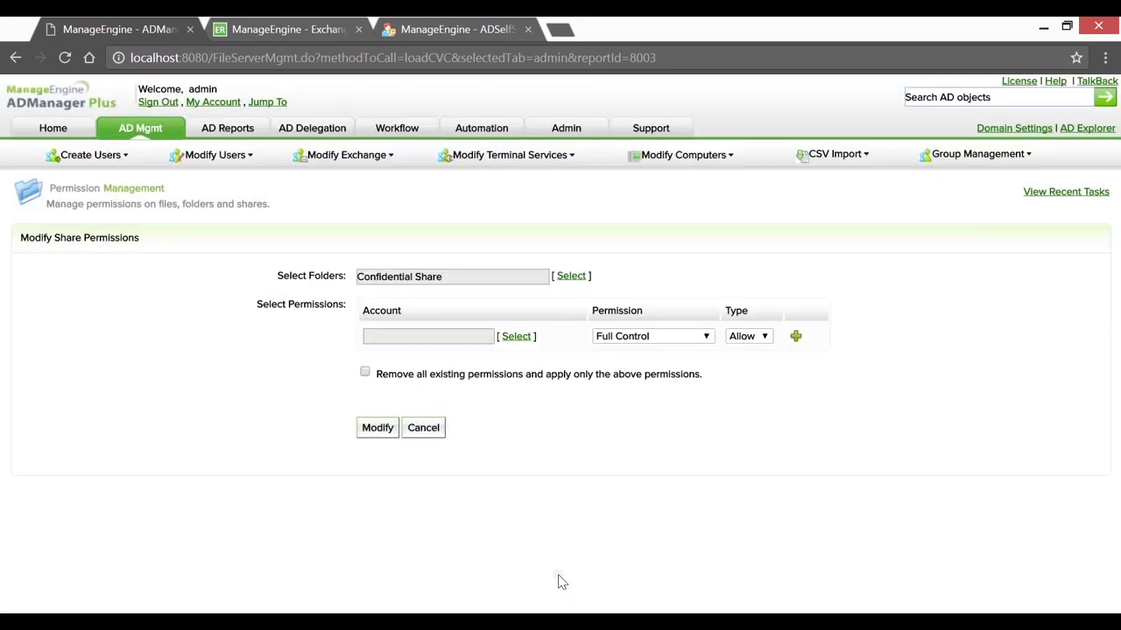
Find the Administrators group by searching for "admin" and assign it the Full Control permission with type Allow.
click(522, 345)
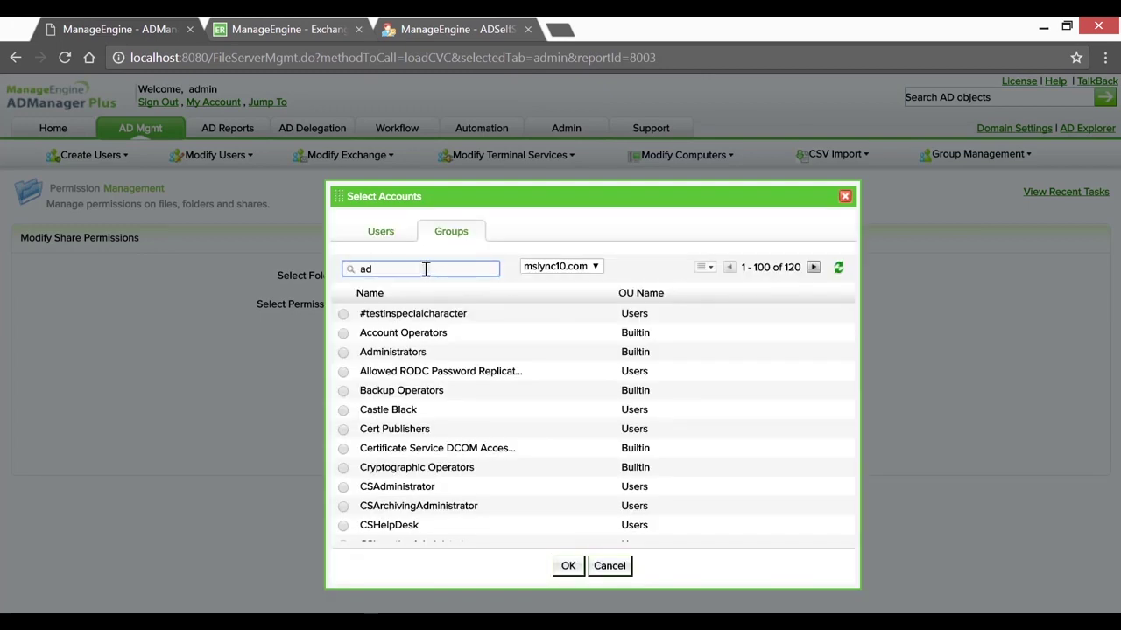
text(admin)
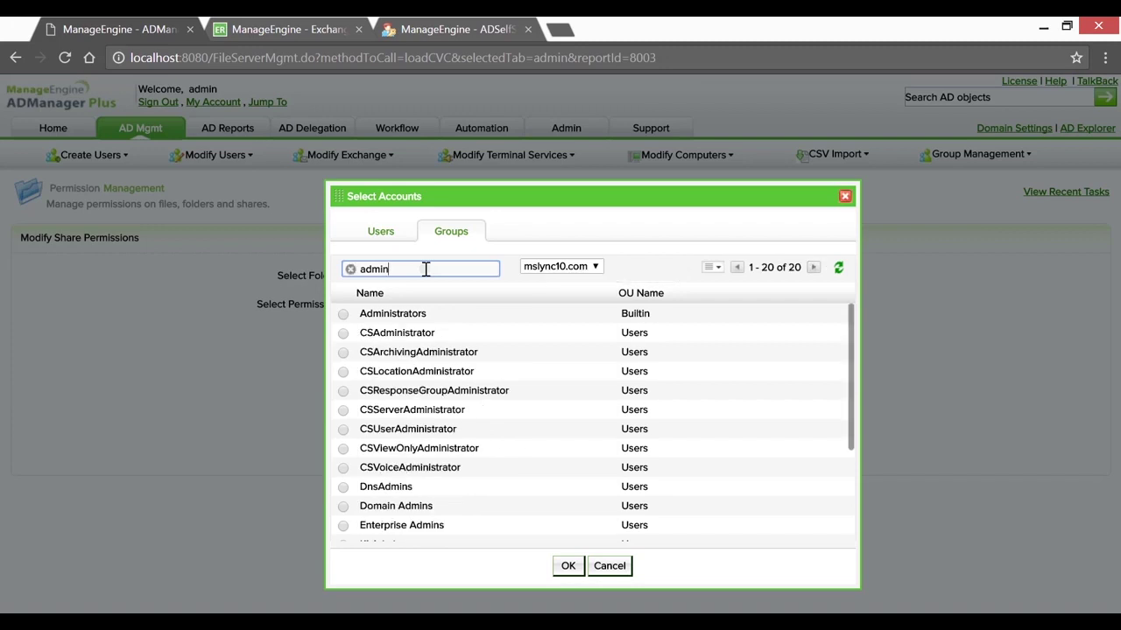
click(343, 315)
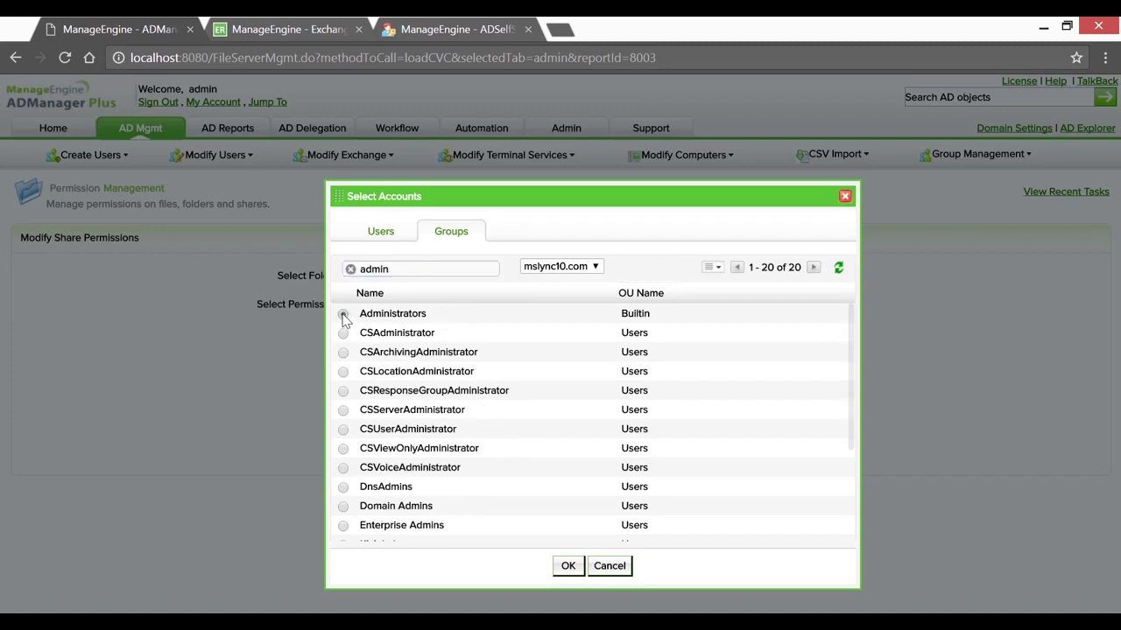
click(566, 566)
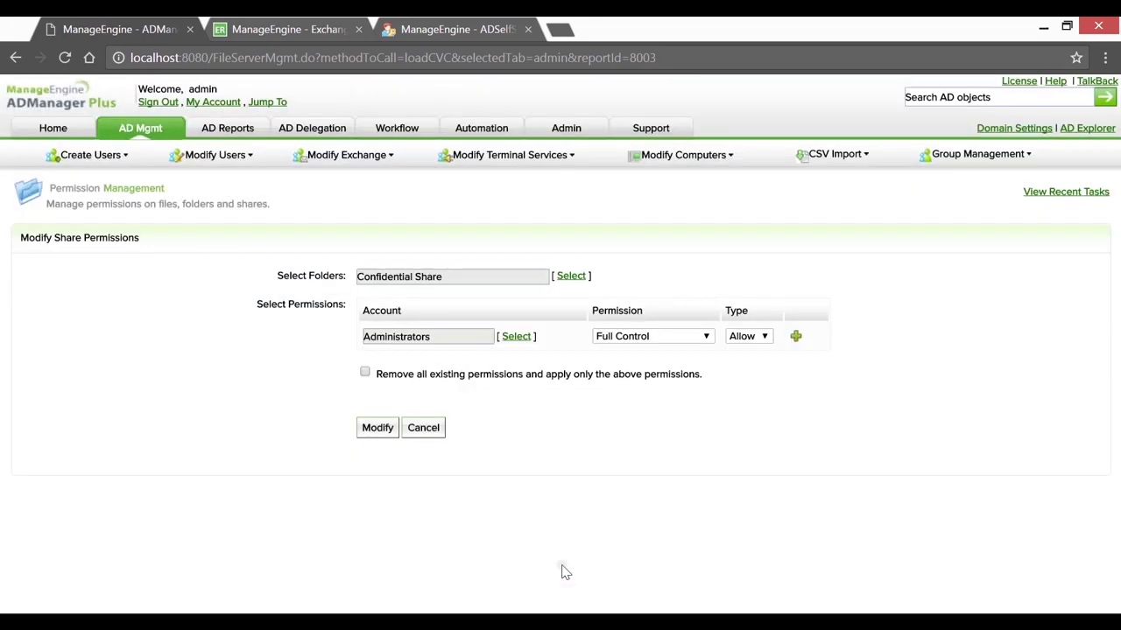
click(701, 342)
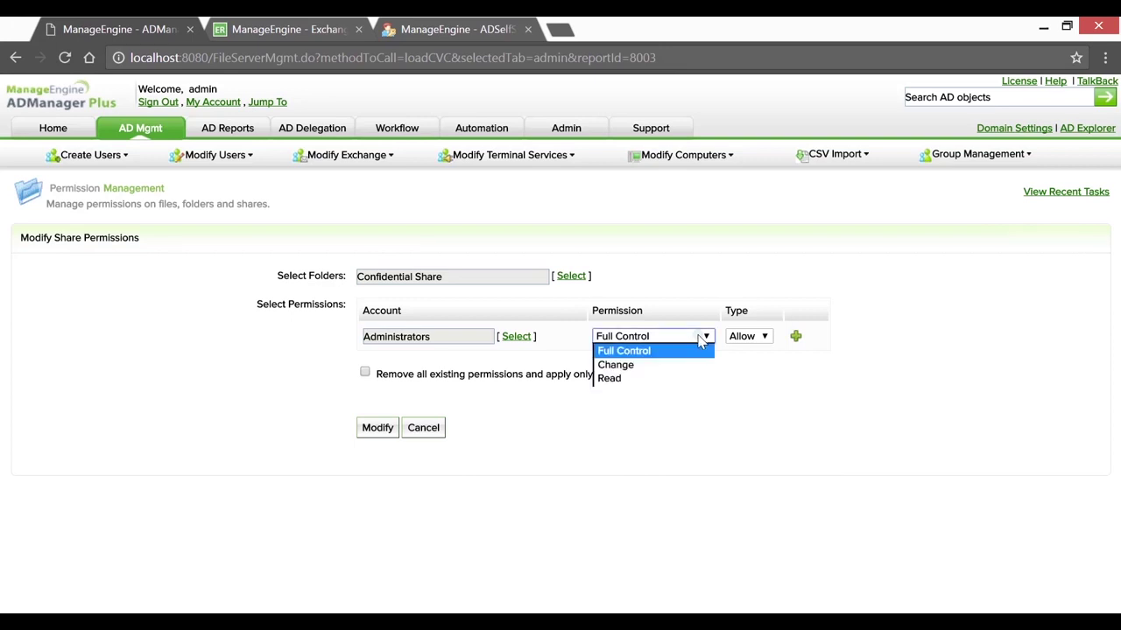
click(704, 340)
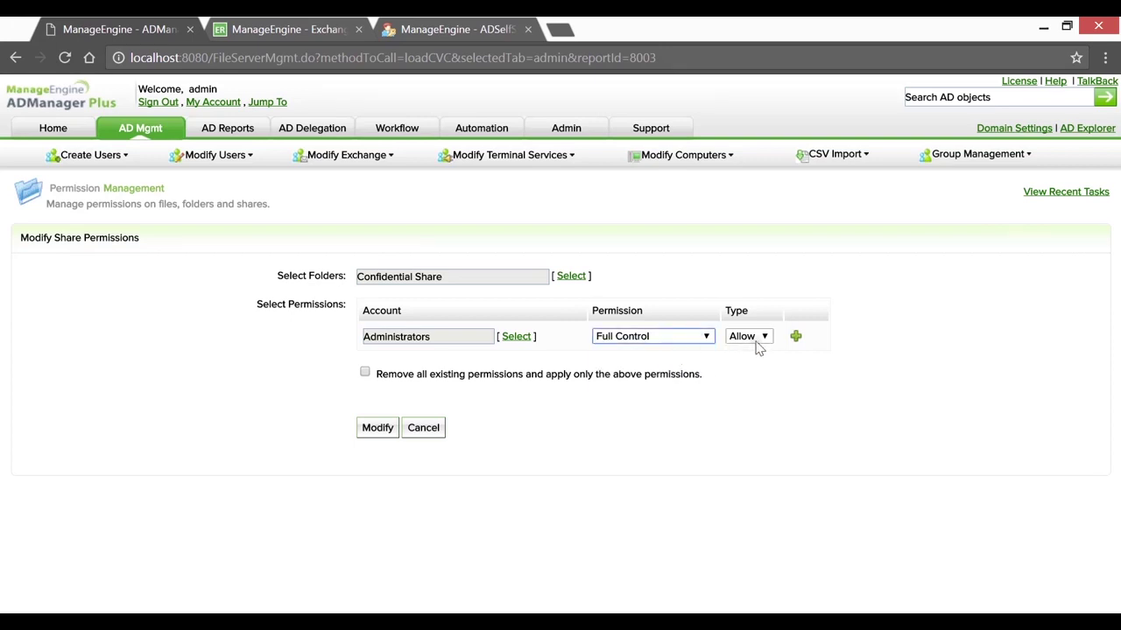
click(755, 340)
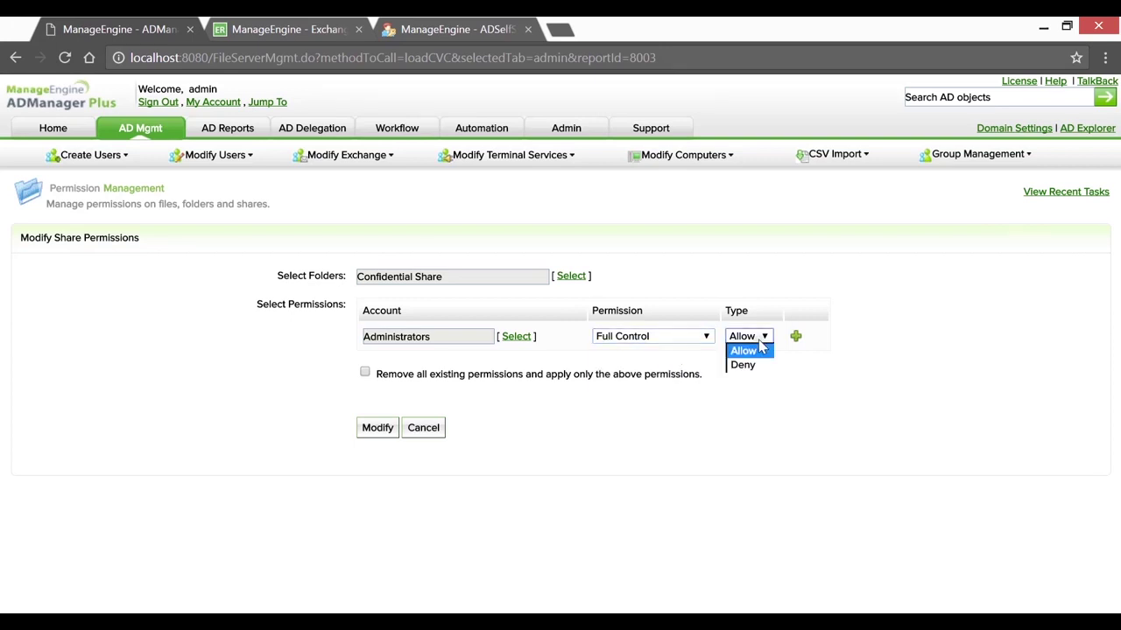
click(756, 385)
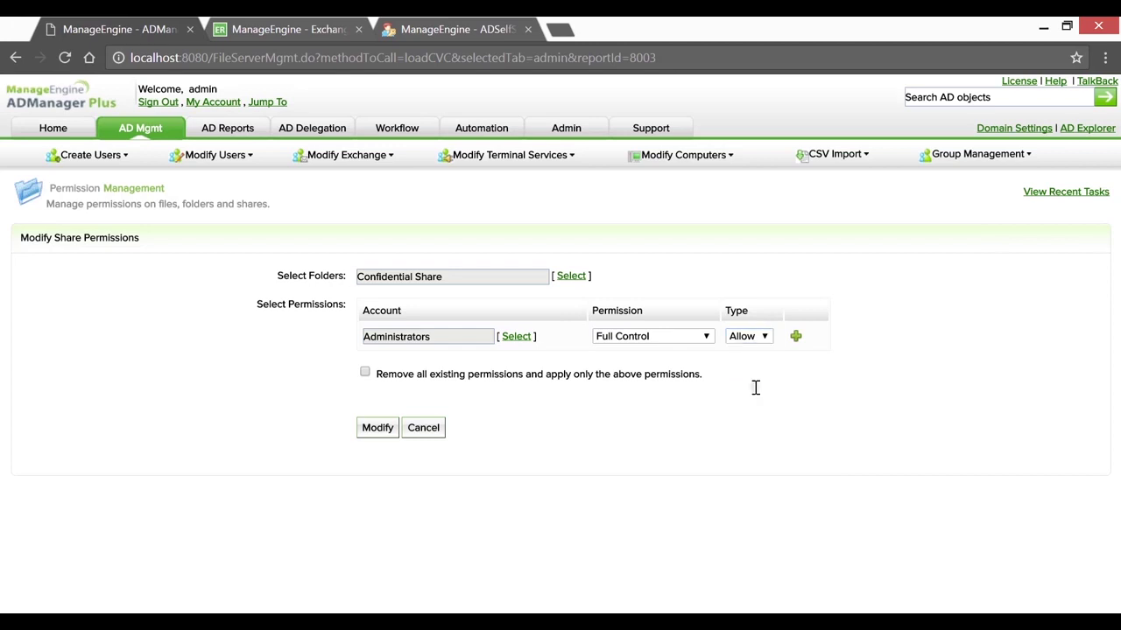
click(795, 338)
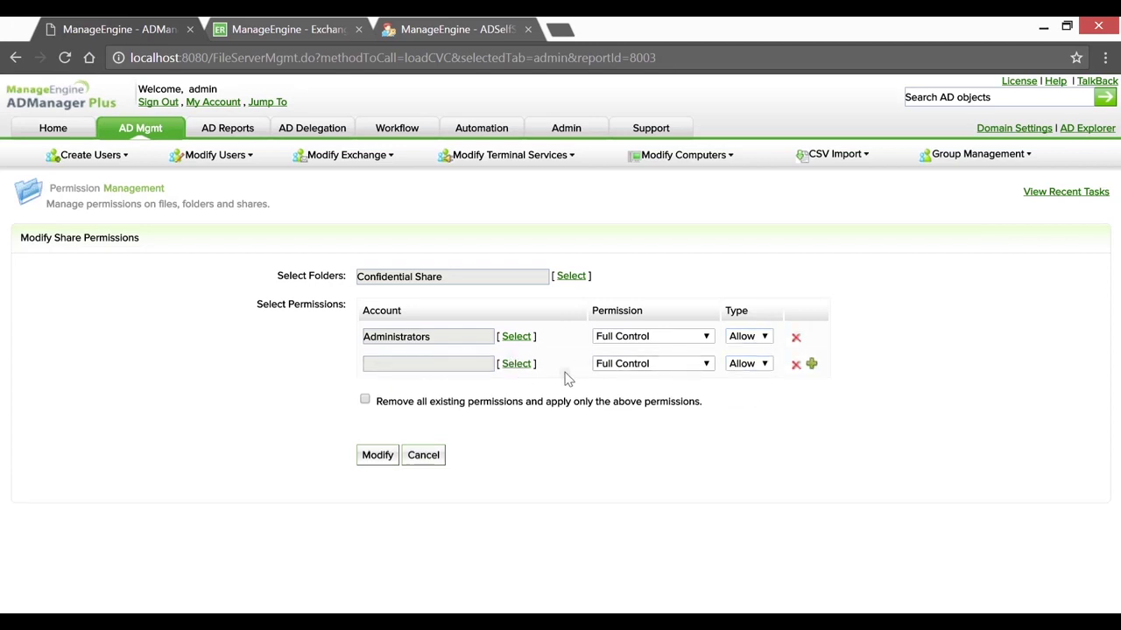
click(796, 364)
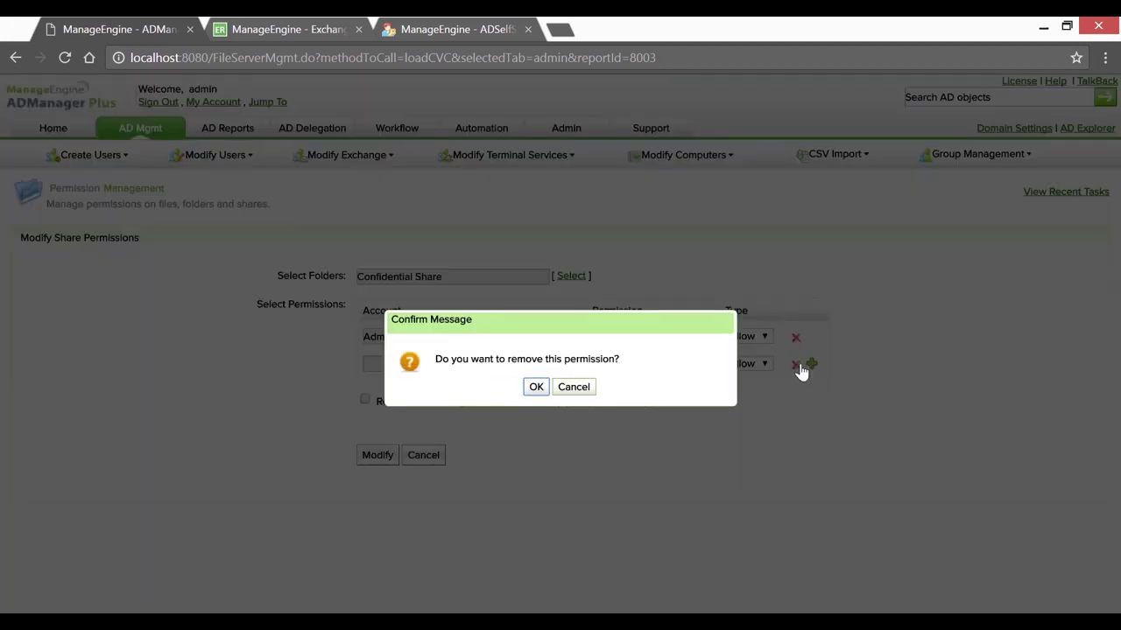
click(533, 385)
Enable removal of all existing permissions so only the Administrators entry applies, and run the modification on Confidential Share.
drag(374, 374, 703, 374)
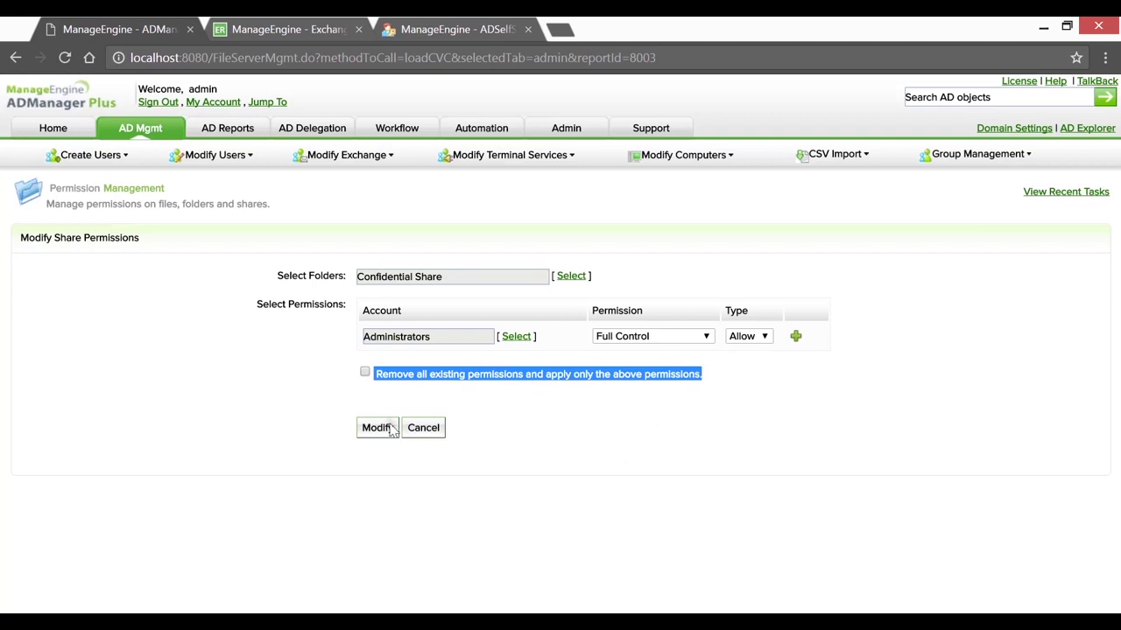
click(364, 372)
click(362, 427)
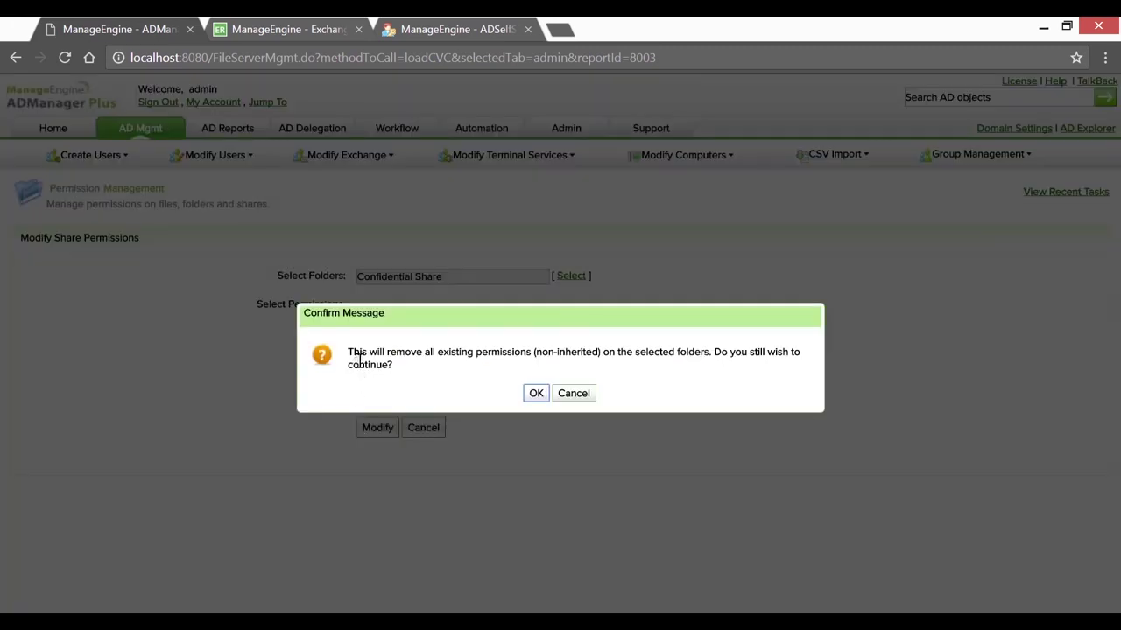
click(536, 394)
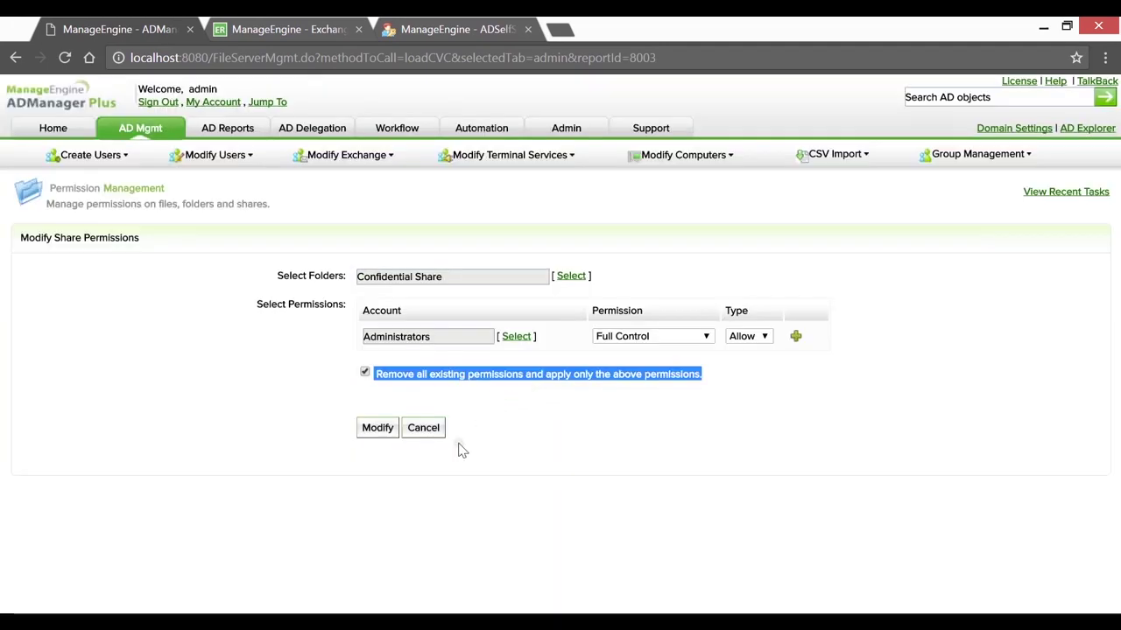
click(365, 431)
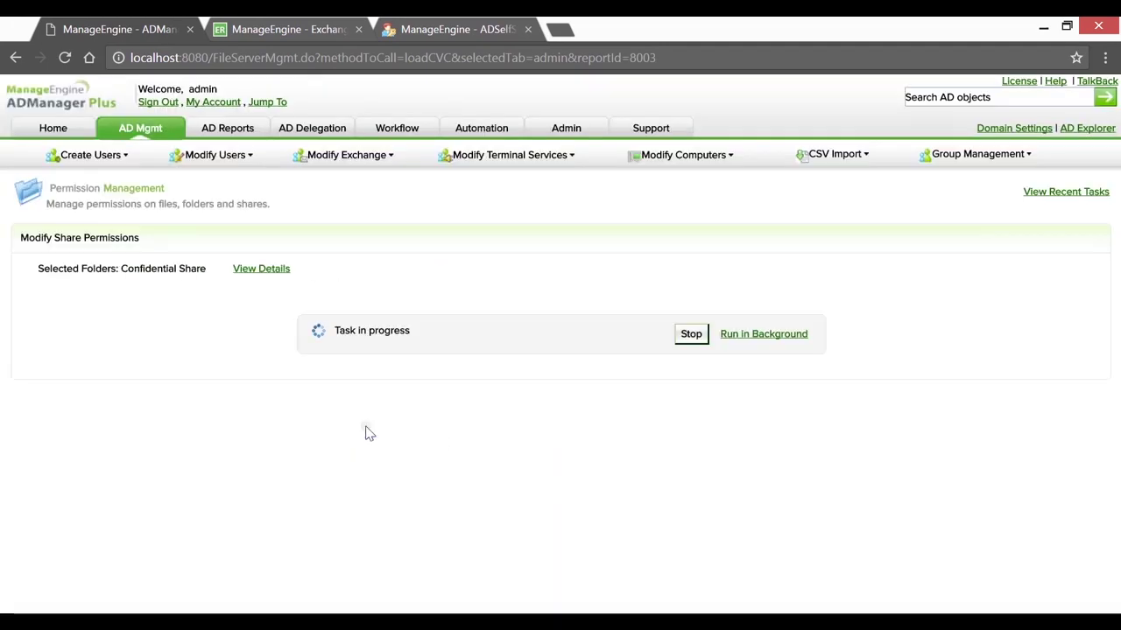